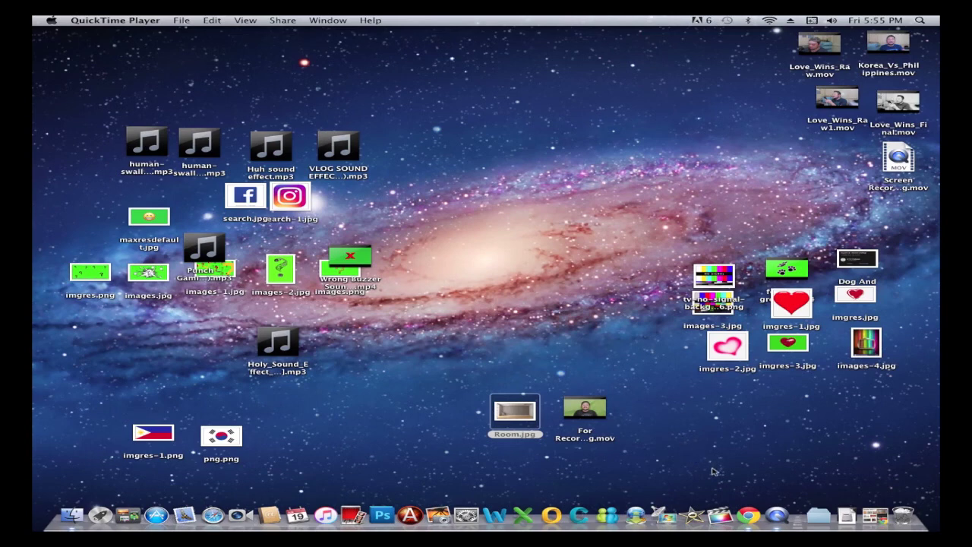
# - Launch Final Cut Pro from the Dock and dismiss the unsupported graphics card warning
pyautogui.click(720, 510)
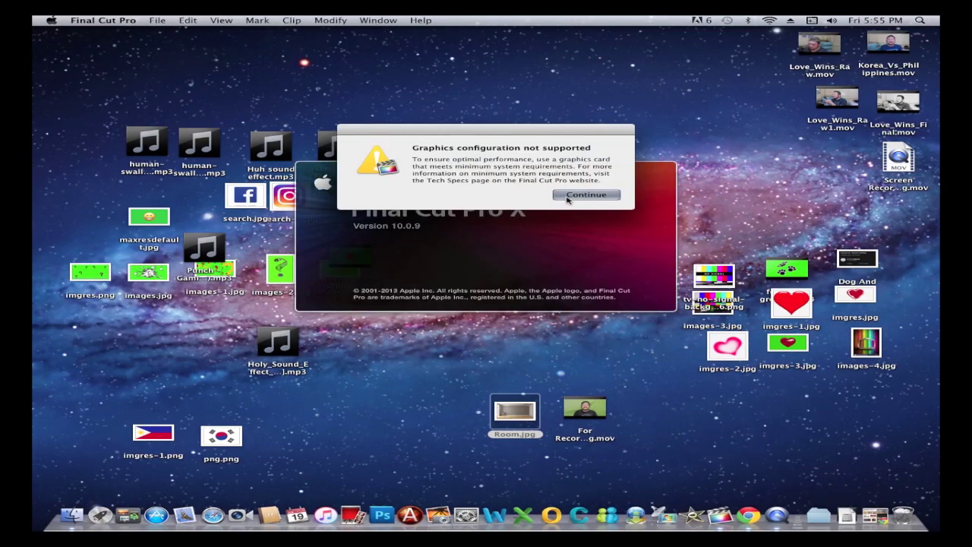
pyautogui.click(568, 197)
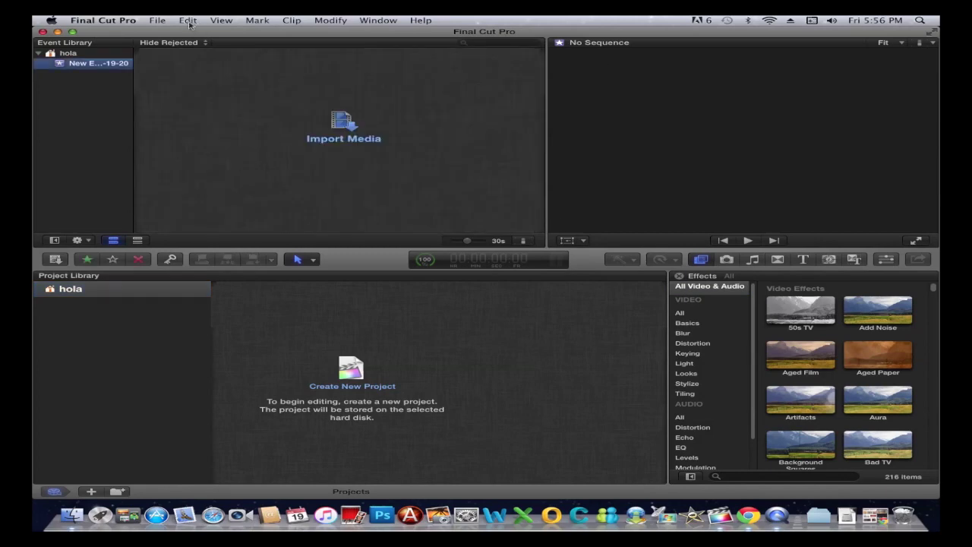
pyautogui.click(158, 20)
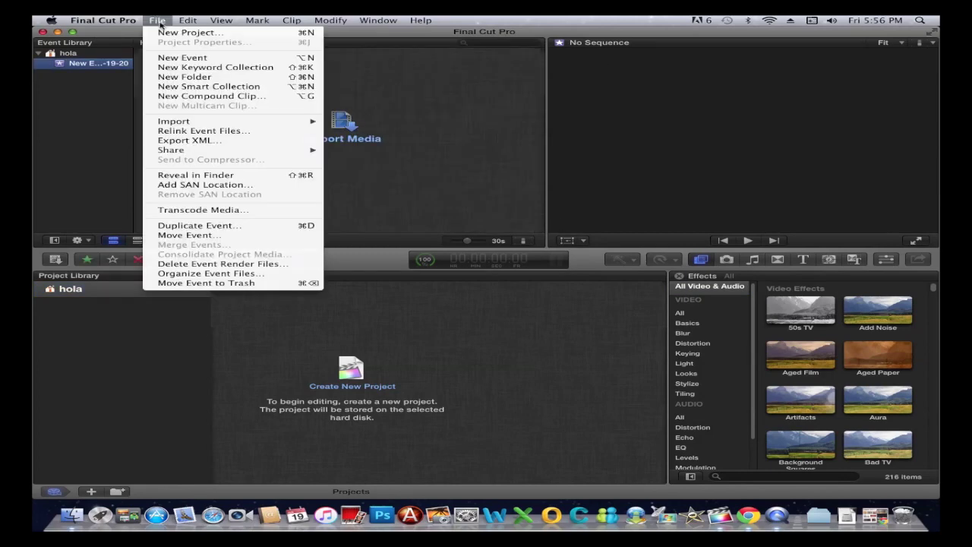
# - Create a new event named 'green screen' in the hola library
pyautogui.click(202, 62)
pyautogui.write('green screen')
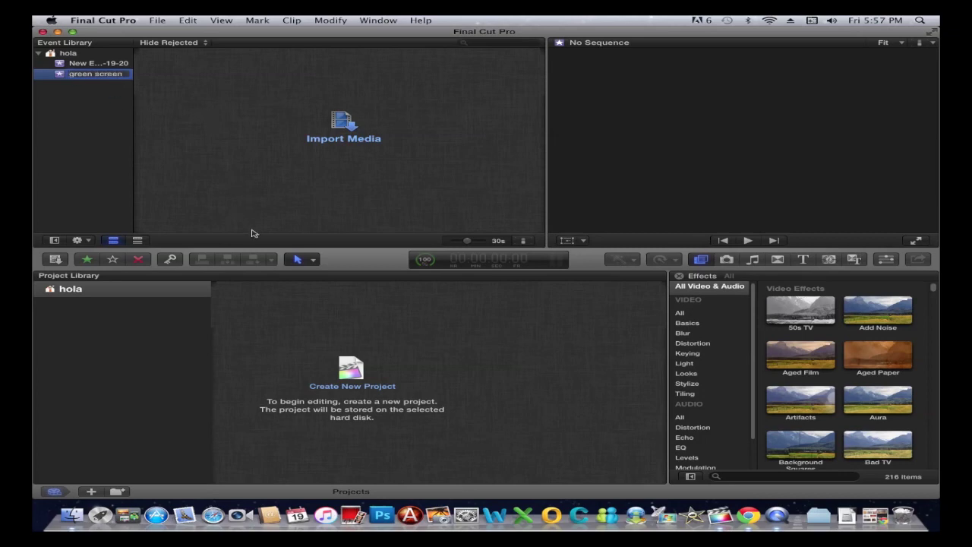
# - Create a project named 'green screen' with an empty timeline
pyautogui.click(357, 373)
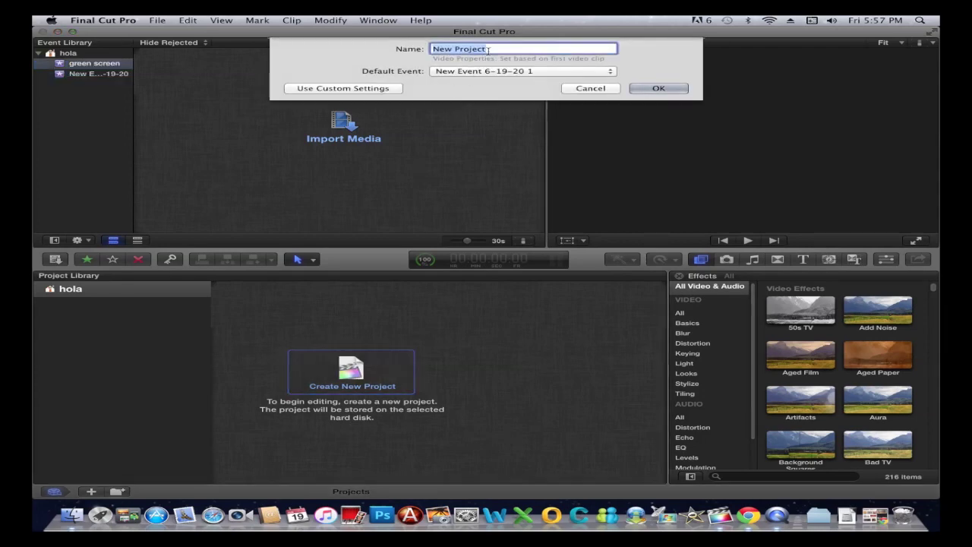
pyautogui.write('gree')
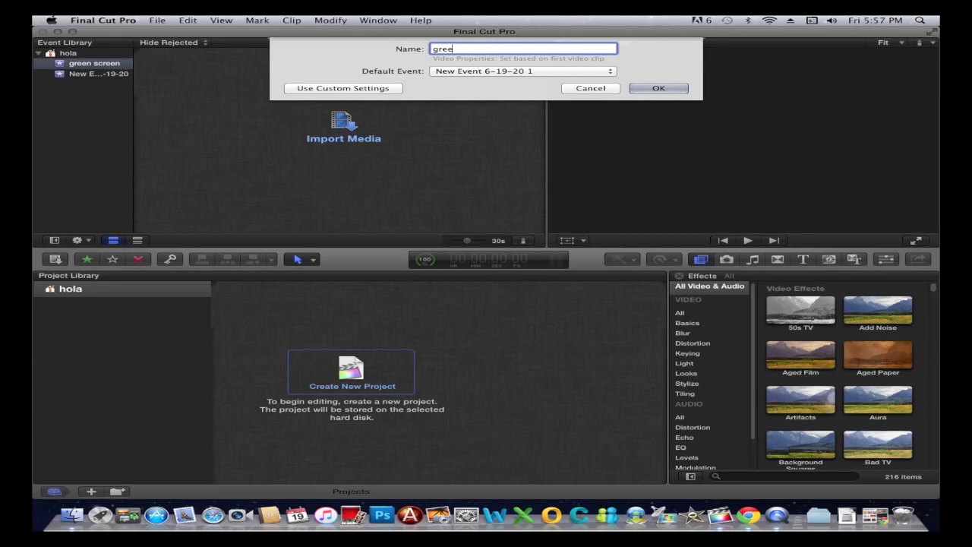
pyautogui.write('n screen')
pyautogui.click(660, 90)
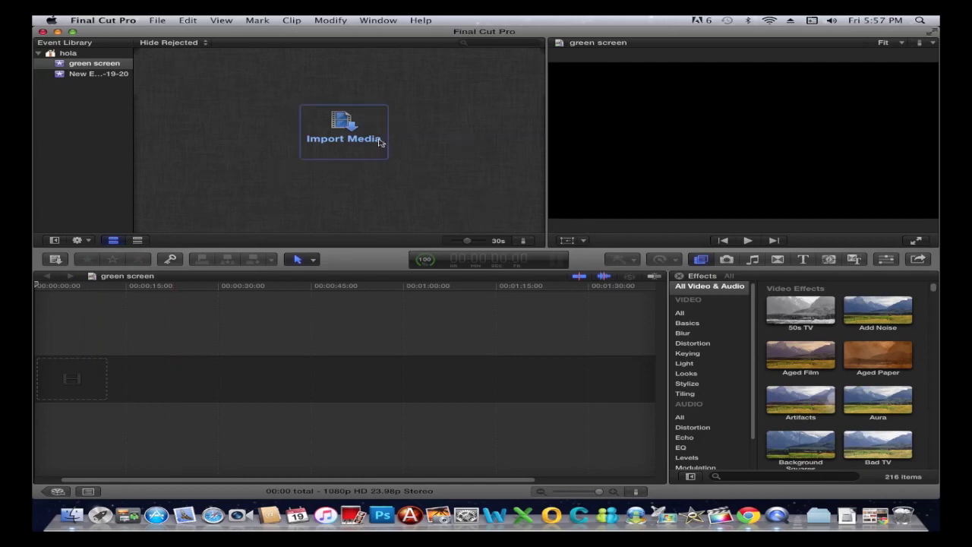
pyautogui.click(362, 140)
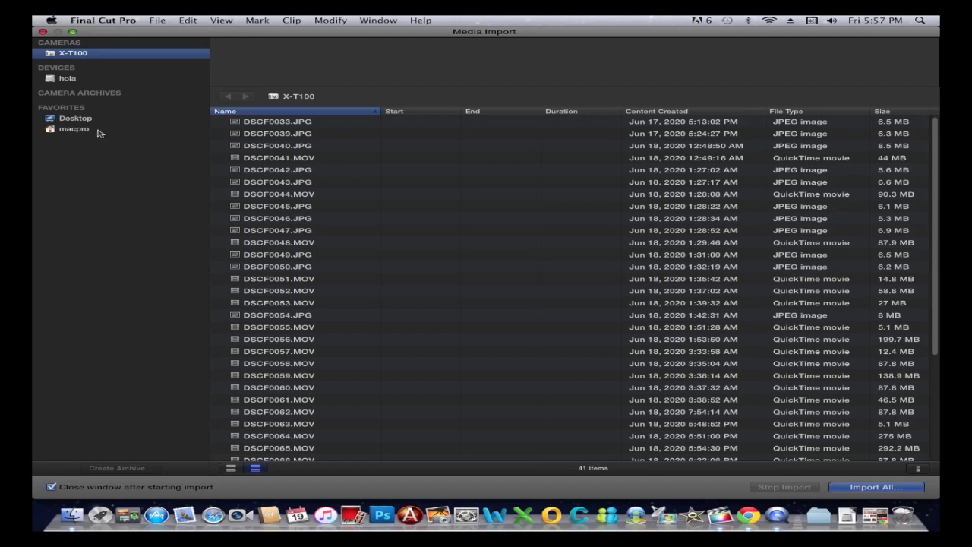
# - Import For Recording.mov from the Desktop into the green screen event
pyautogui.click(76, 118)
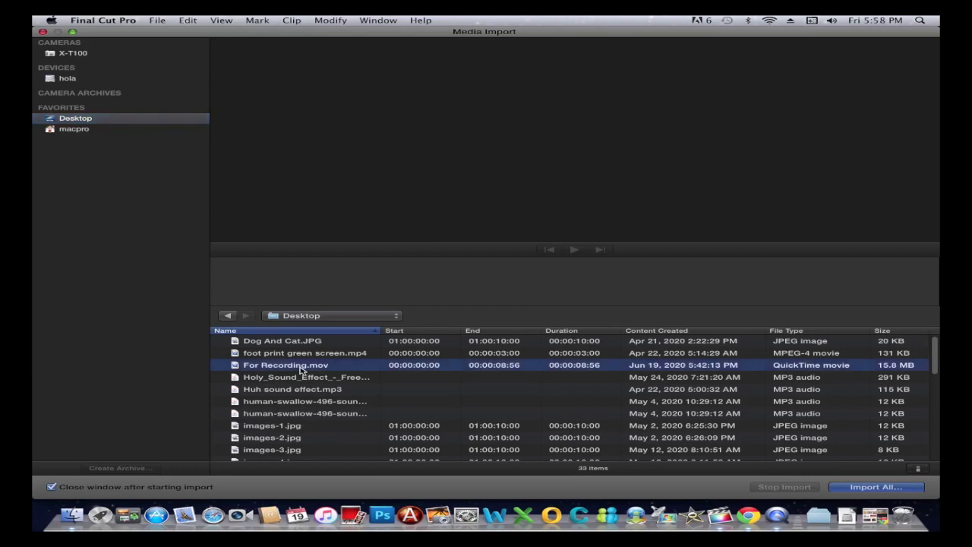
pyautogui.click(301, 368)
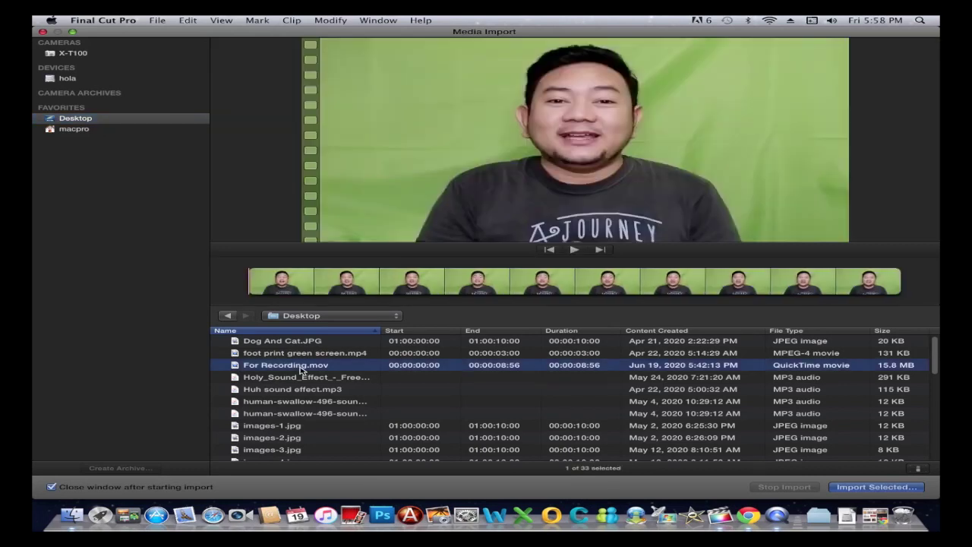
pyautogui.click(840, 490)
pyautogui.click(629, 281)
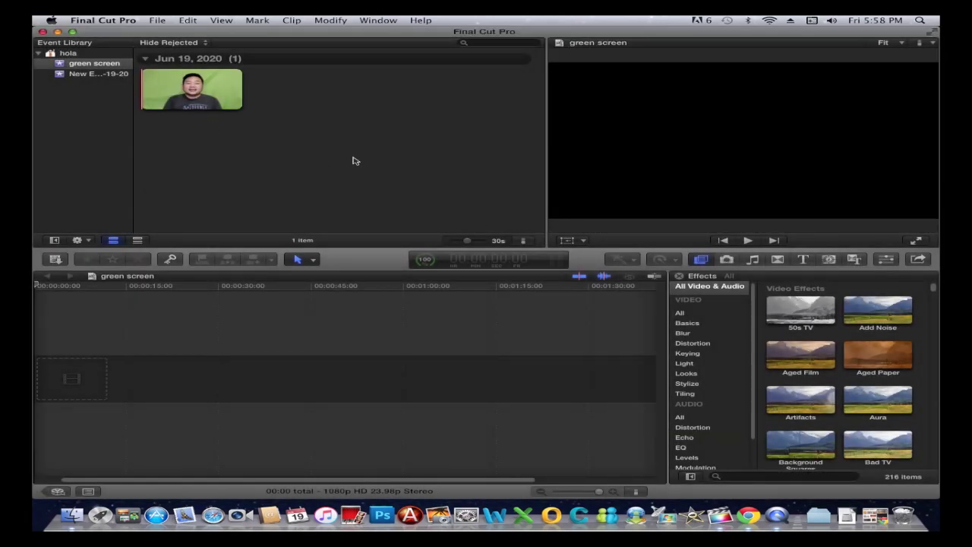
# - Import the Room.jpg background image from the Desktop into the same event
pyautogui.rightClick(361, 147)
pyautogui.press('Escape')
pyautogui.press('super+i')
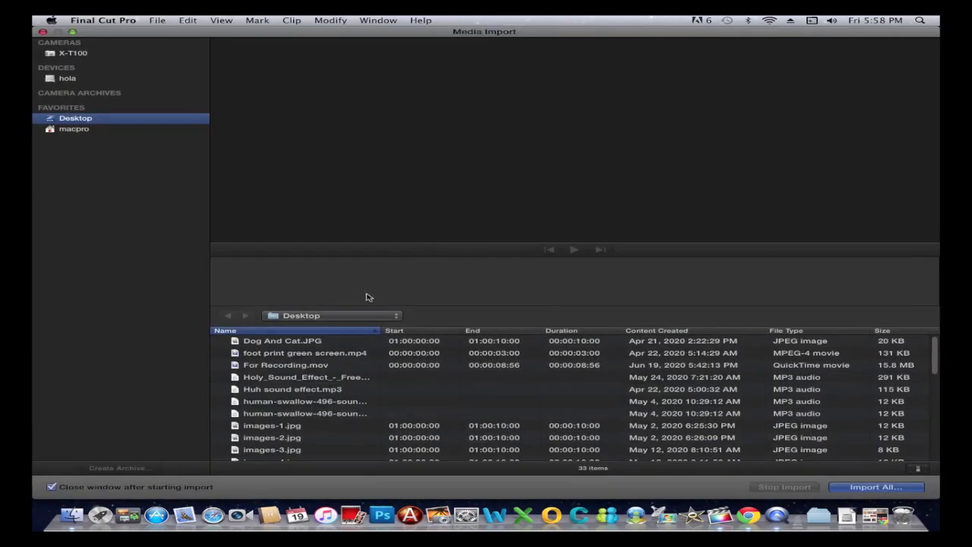
pyautogui.click(332, 365)
pyautogui.scroll(-1, 342, 363)
pyautogui.scroll(-2, 346, 361)
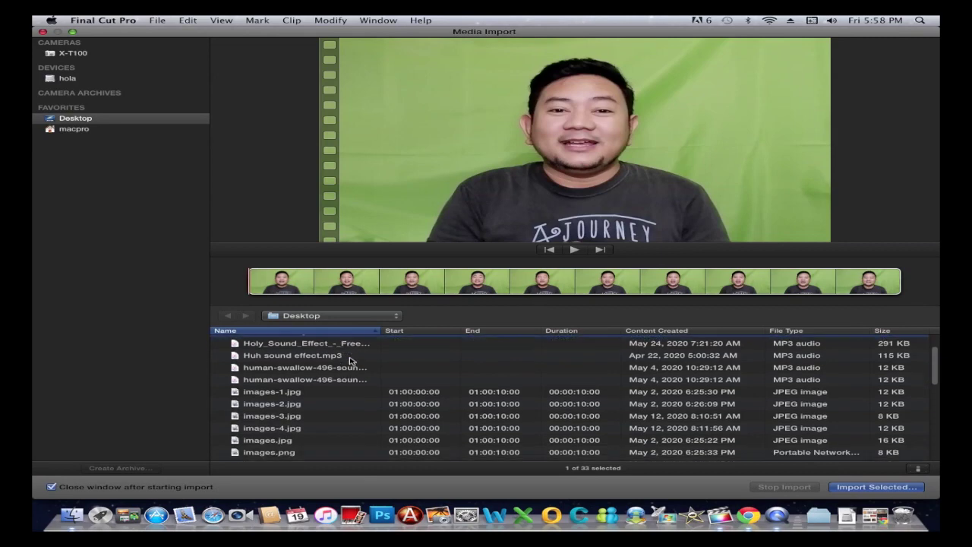
pyautogui.scroll(-5, 350, 359)
pyautogui.scroll(-5, 351, 359)
pyautogui.scroll(-1, 350, 359)
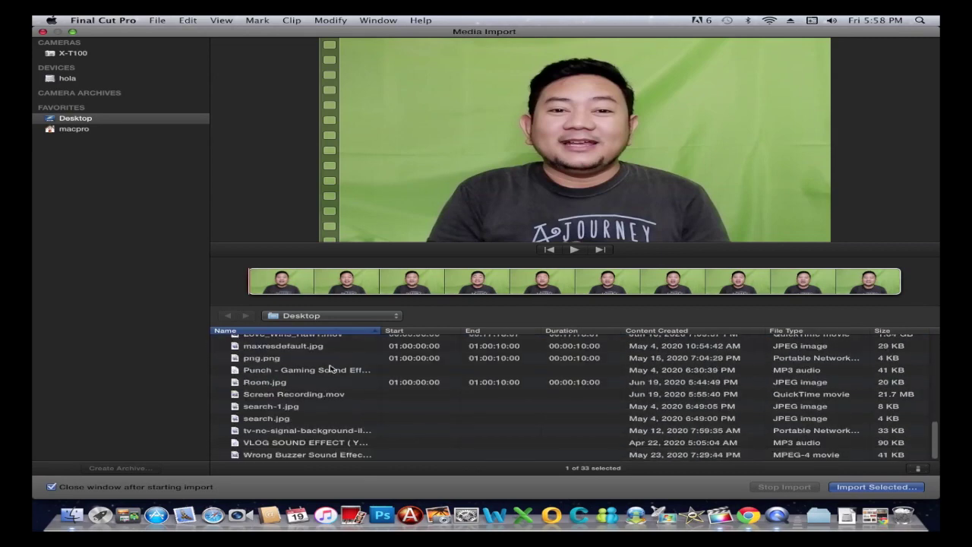
pyautogui.click(293, 410)
pyautogui.click(298, 418)
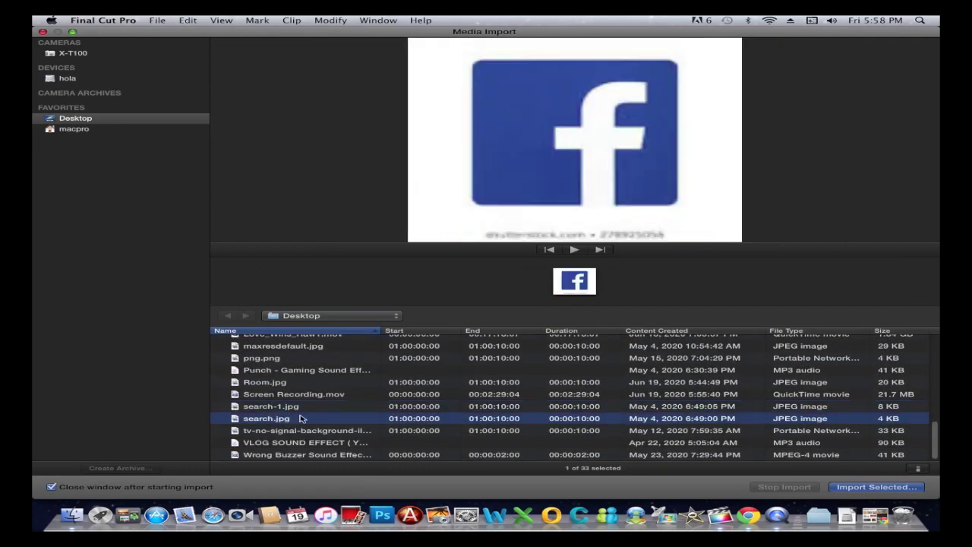
pyautogui.click(272, 383)
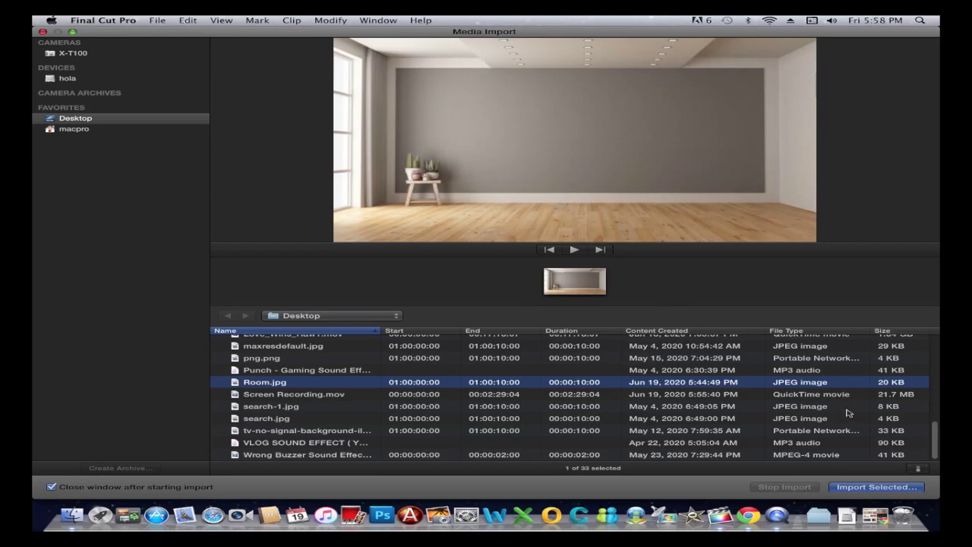
pyautogui.click(872, 488)
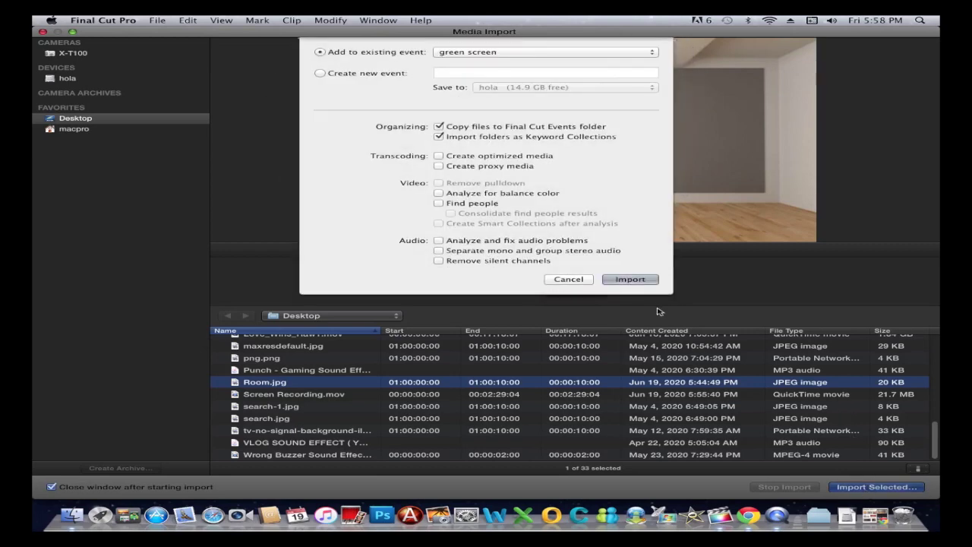
pyautogui.click(637, 279)
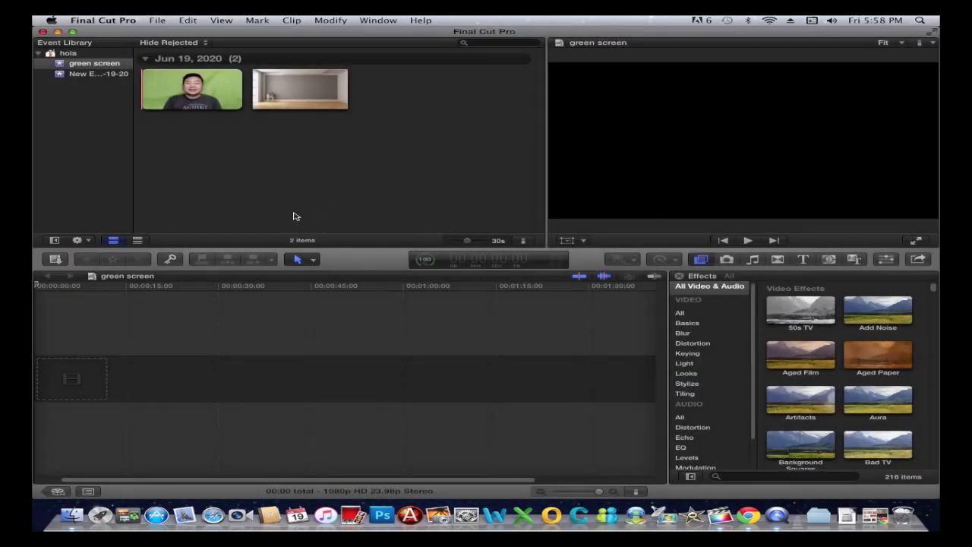
pyautogui.click(205, 105)
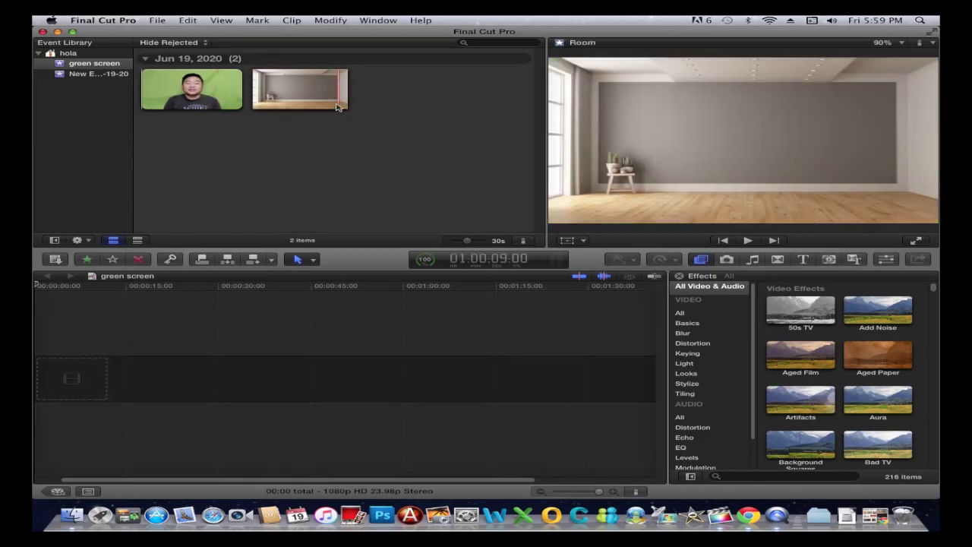
# - Show the Room image clip from the Event Browser in the viewer
pyautogui.click(332, 107)
# - Place the Room image at the timeline start, accepting 1080p HD video properties
pyautogui.moveTo(332, 107)
pyautogui.mouseDown()
pyautogui.moveTo(278, 106)
pyautogui.moveTo(253, 90)
pyautogui.mouseUp()
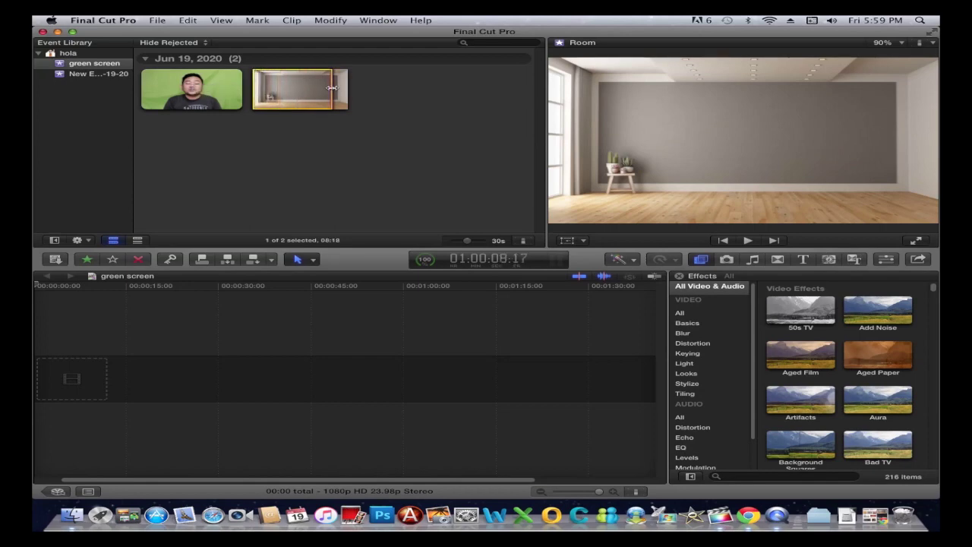
pyautogui.moveTo(330, 89); pyautogui.dragTo(359, 89)
pyautogui.moveTo(297, 97); pyautogui.dragTo(63, 374)
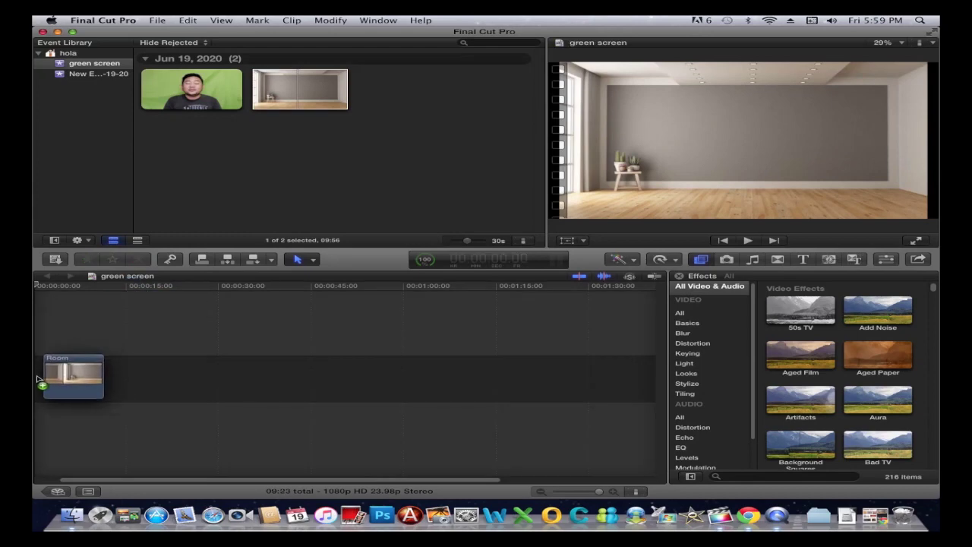
pyautogui.moveTo(63, 374); pyautogui.dragTo(53, 374)
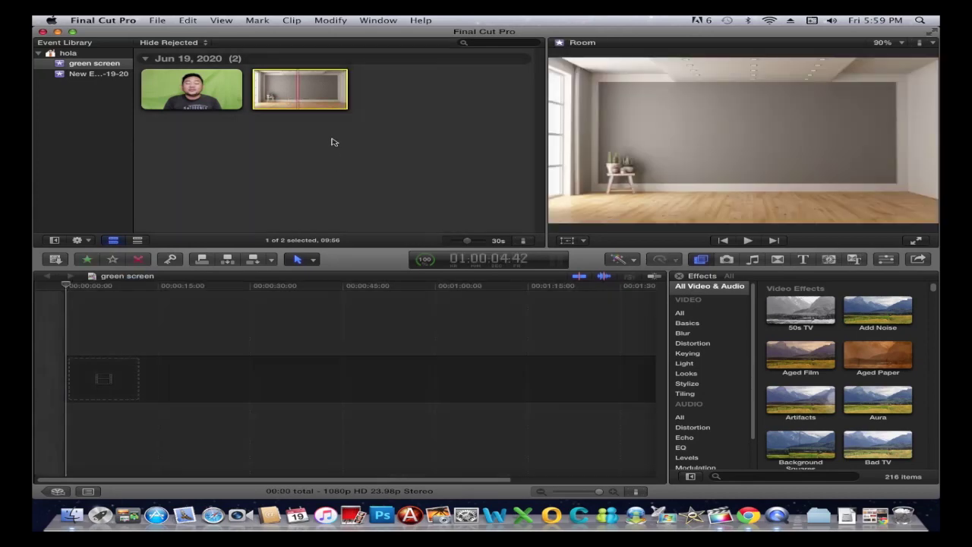
pyautogui.moveTo(326, 89); pyautogui.dragTo(83, 379)
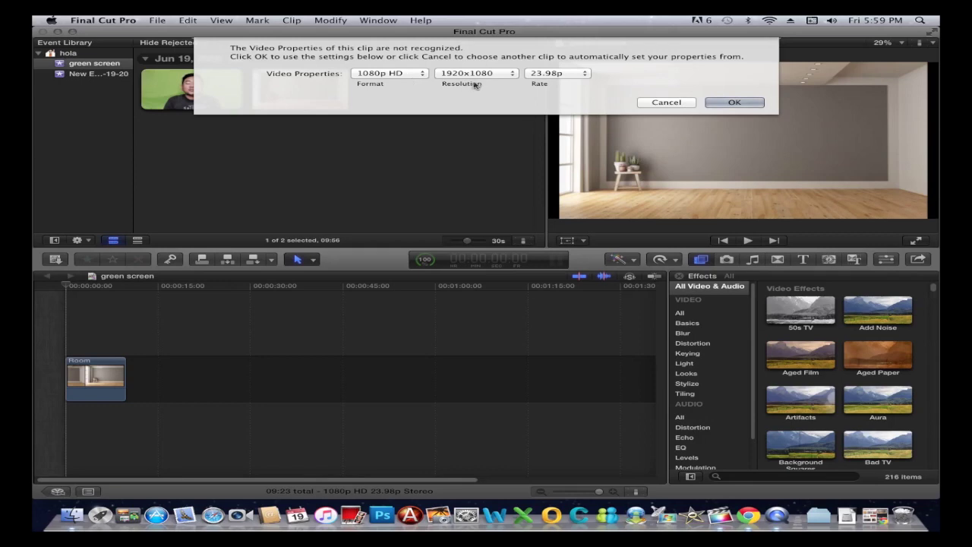
pyautogui.click(734, 102)
pyautogui.click(95, 379)
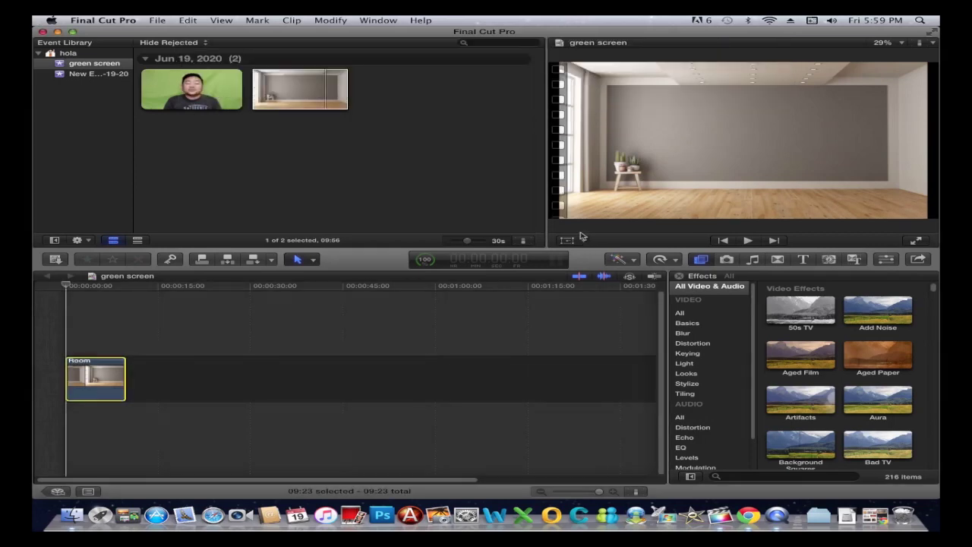
pyautogui.click(614, 495)
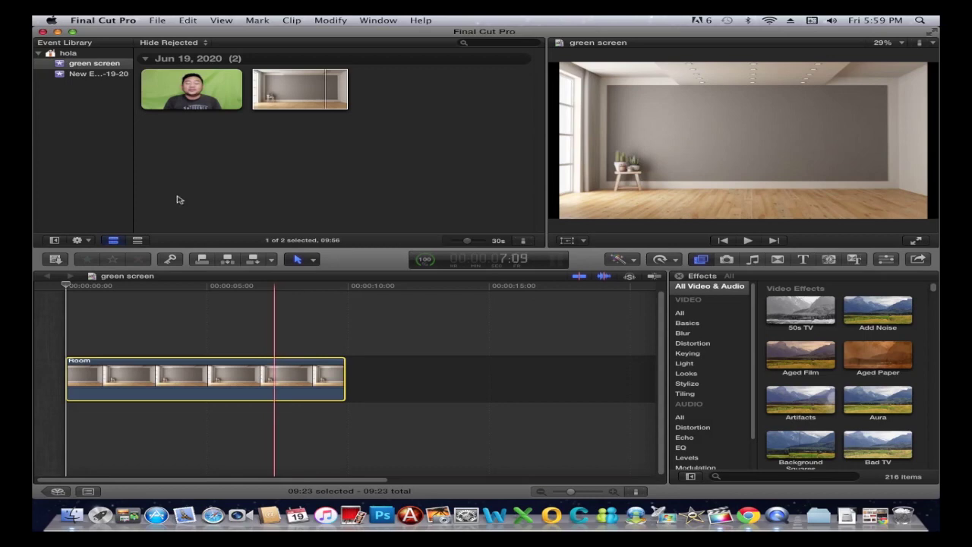
# - Stack For Recording above the Room clip and trim Room's end to match it
pyautogui.click(190, 97)
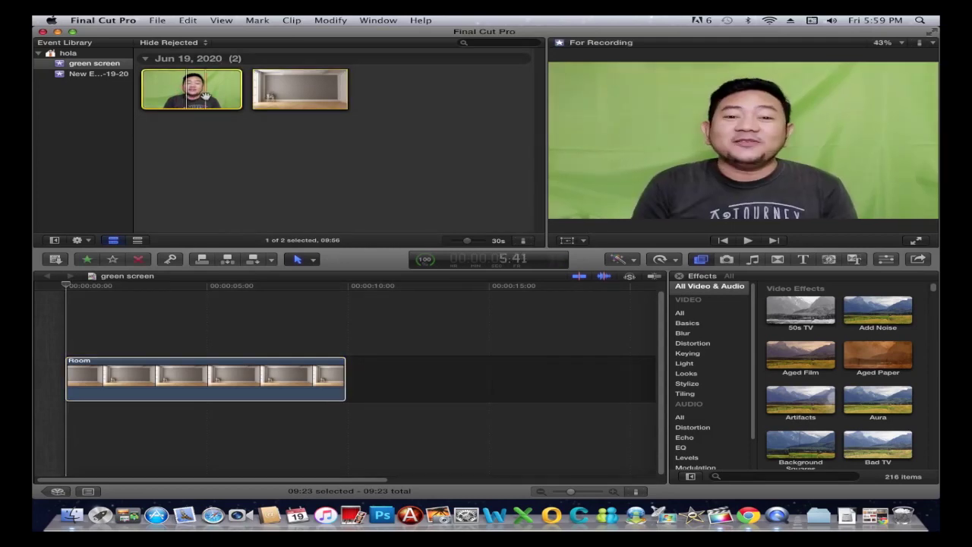
pyautogui.moveTo(205, 96); pyautogui.dragTo(73, 337)
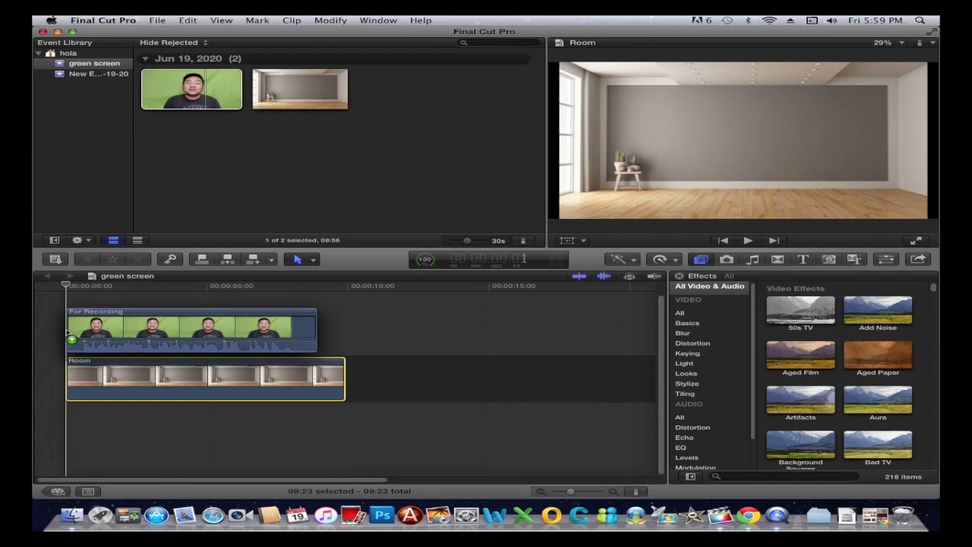
pyautogui.moveTo(73, 337); pyautogui.dragTo(71, 339)
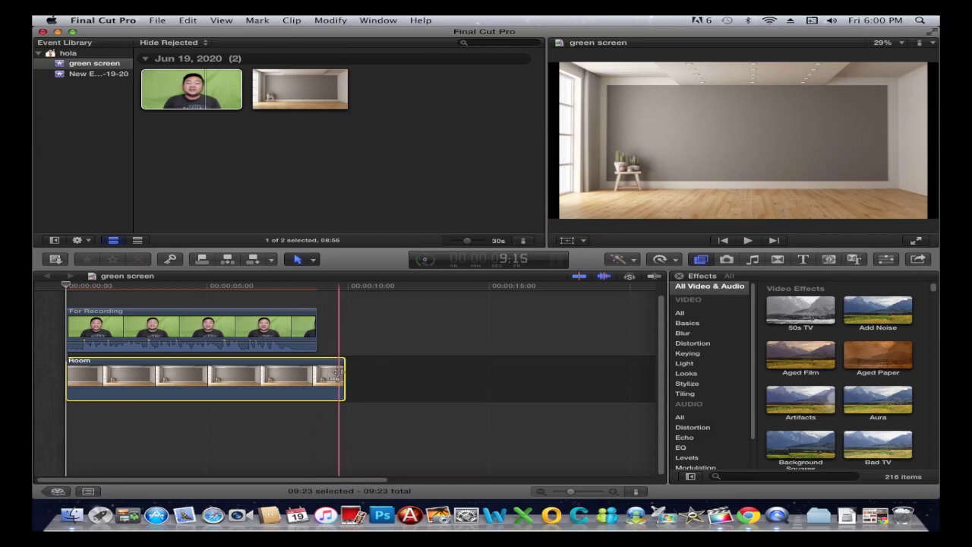
pyautogui.moveTo(345, 371); pyautogui.dragTo(314, 373)
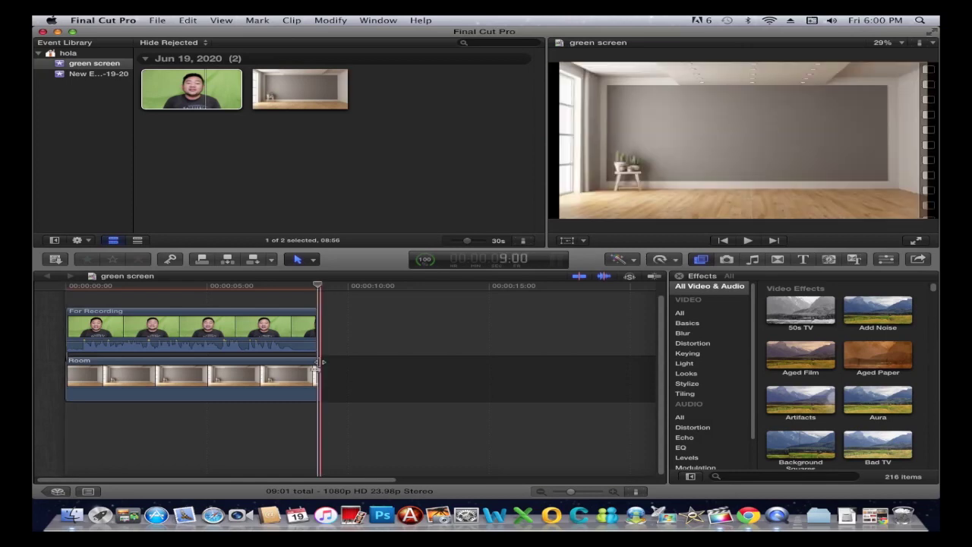
pyautogui.moveTo(318, 363); pyautogui.dragTo(317, 362)
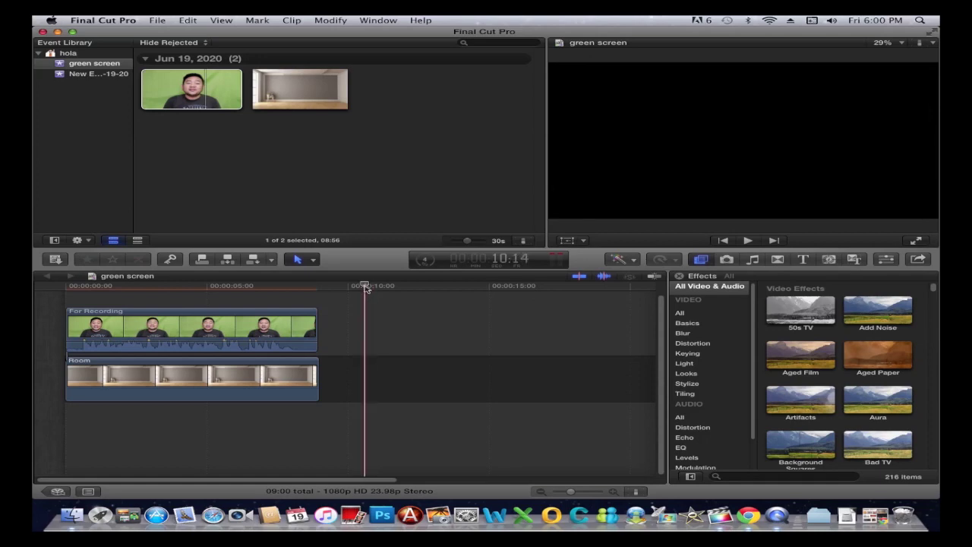
# - Scrub the playhead to about three seconds and select the For Recording clip
pyautogui.moveTo(366, 287); pyautogui.dragTo(355, 287)
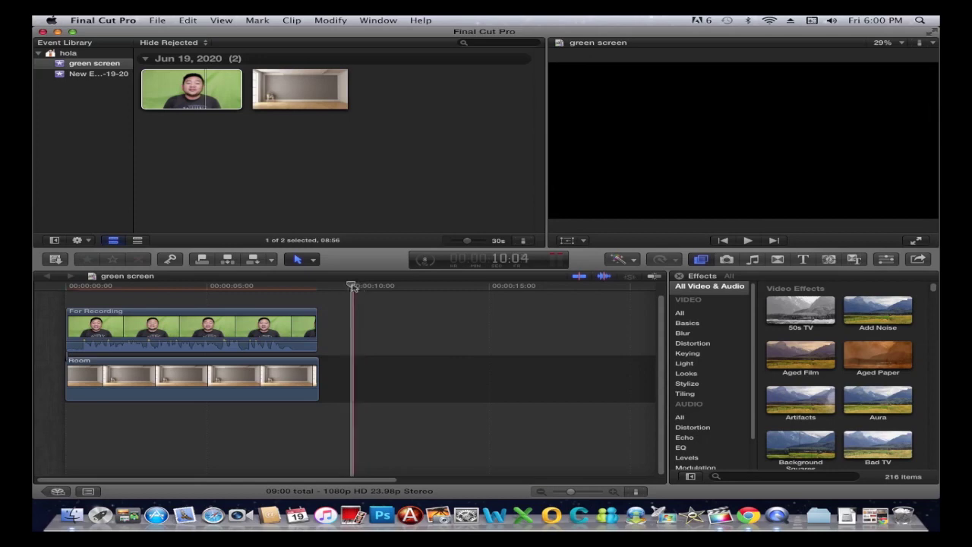
pyautogui.moveTo(352, 287); pyautogui.dragTo(202, 289)
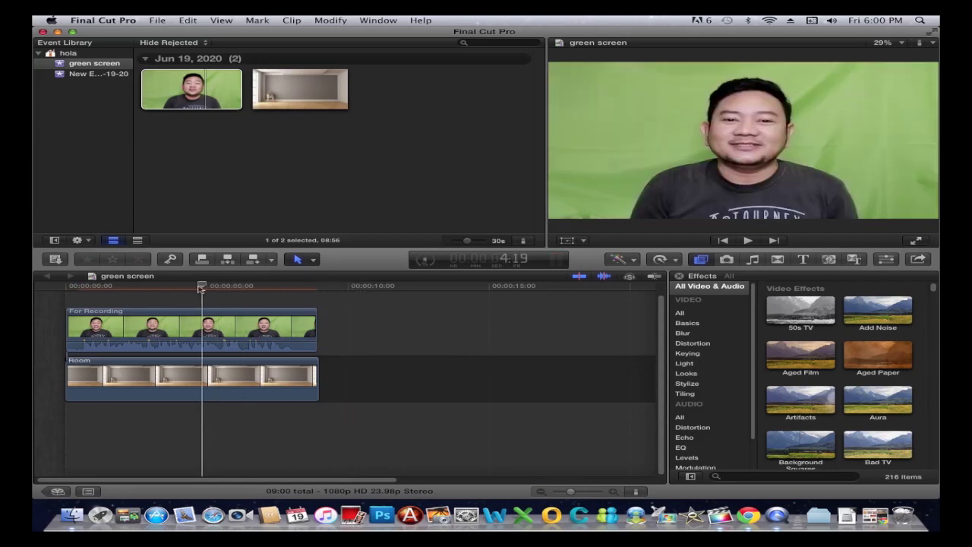
pyautogui.moveTo(202, 288); pyautogui.dragTo(188, 287)
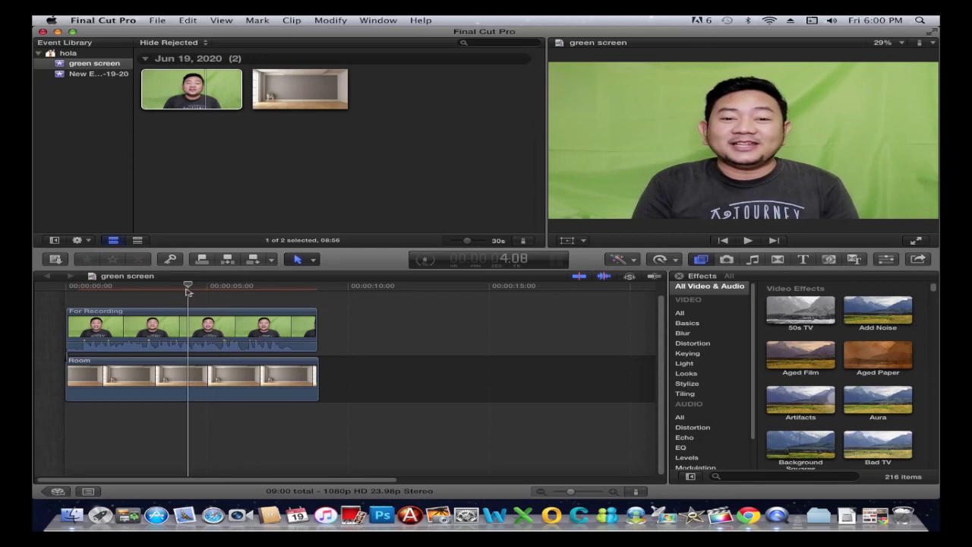
pyautogui.click(167, 333)
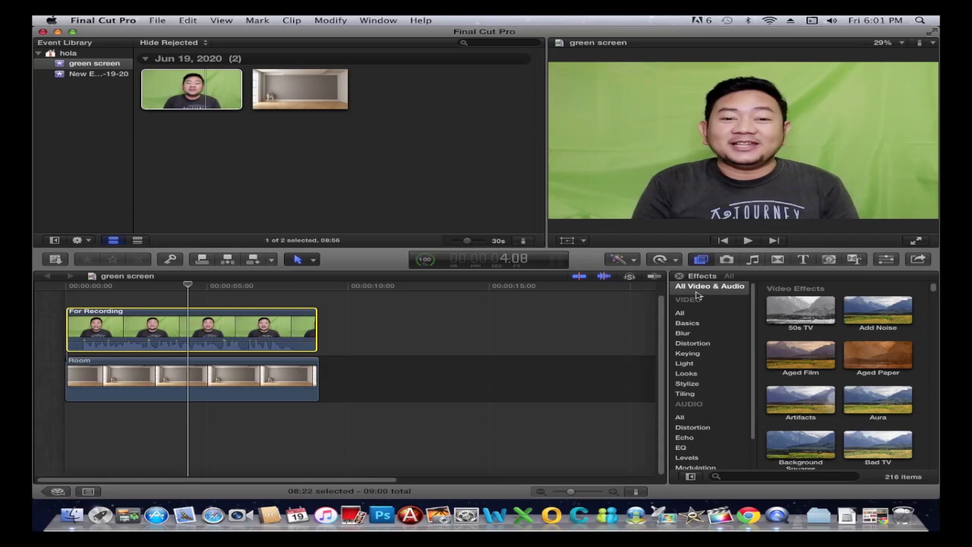
pyautogui.click(732, 477)
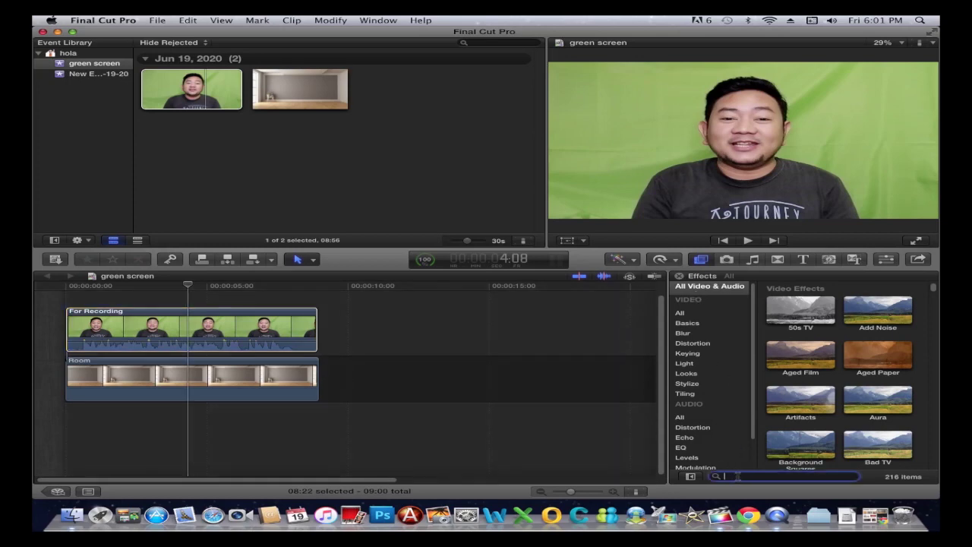
# - Search effects for 'keye' and apply the Keyer effect to the For Recording clip
pyautogui.write('ke')
pyautogui.write('yer')
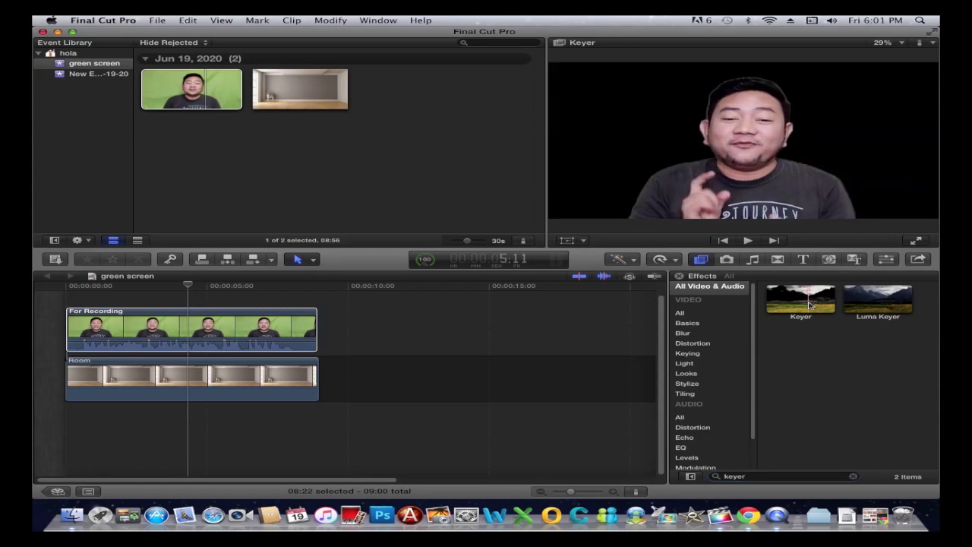
pyautogui.click(811, 306)
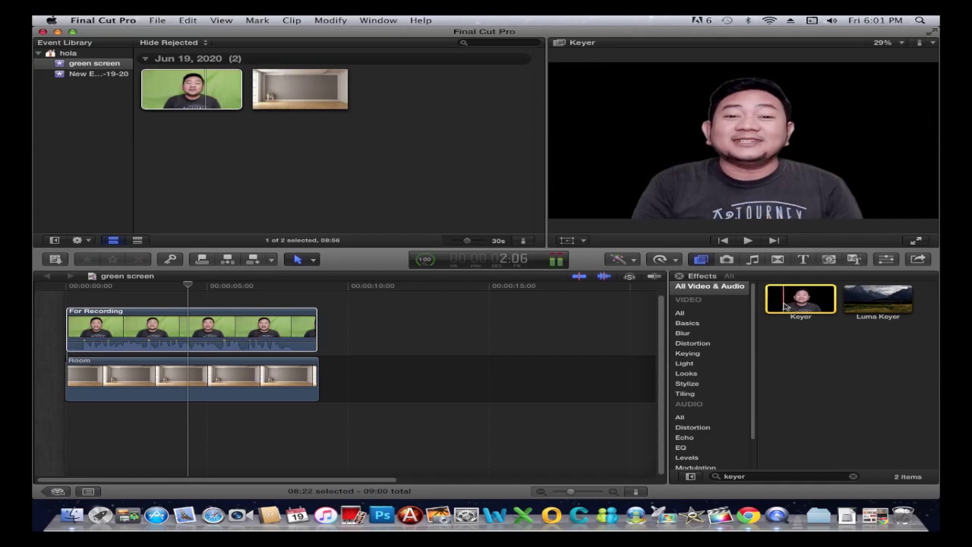
pyautogui.moveTo(781, 302); pyautogui.dragTo(229, 332)
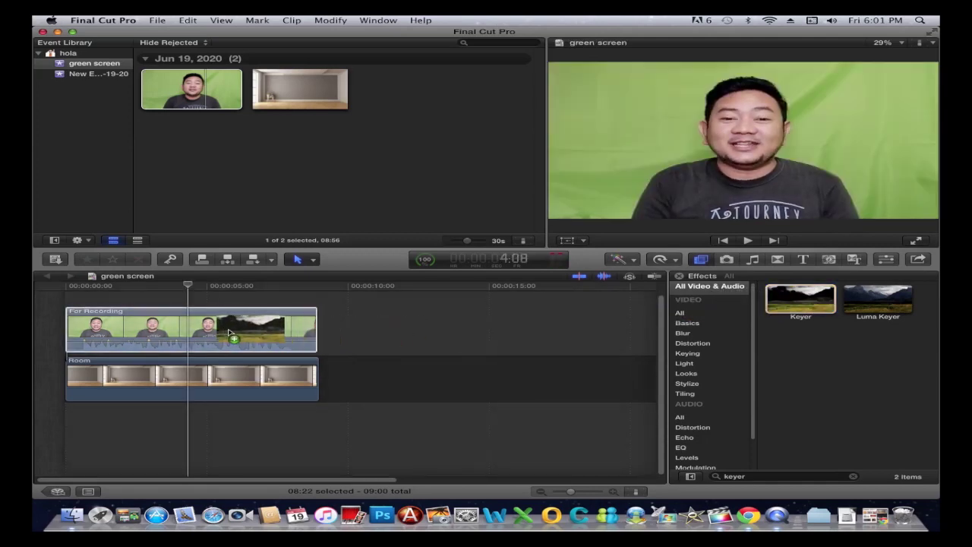
pyautogui.moveTo(229, 332); pyautogui.dragTo(230, 332)
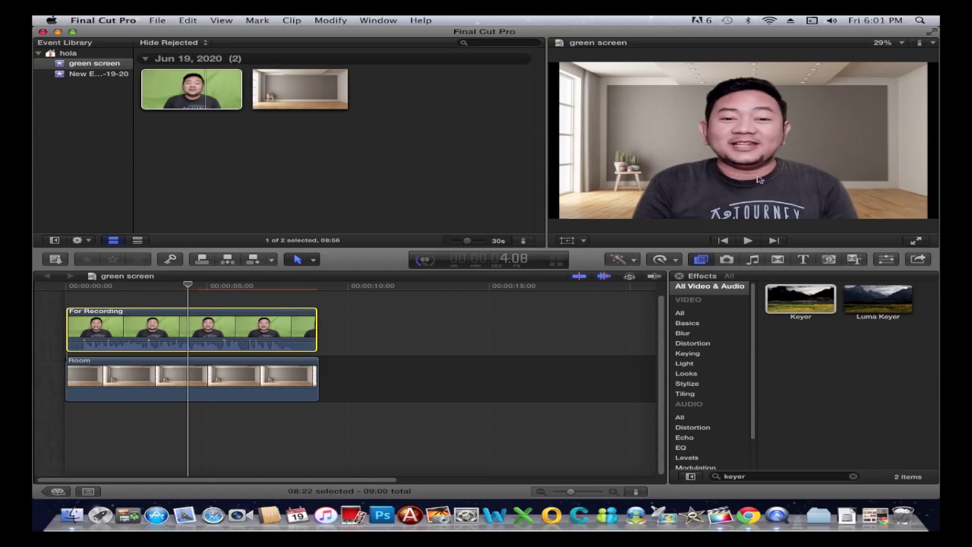
# - Reselect the presenter clip at about four seconds and enable the viewer's Transform handles
pyautogui.click(822, 38)
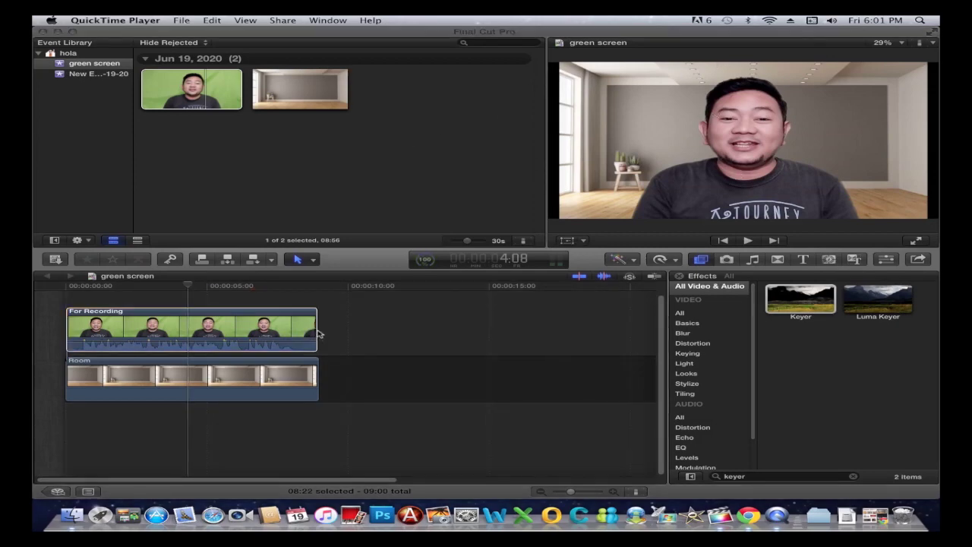
pyautogui.click(245, 333)
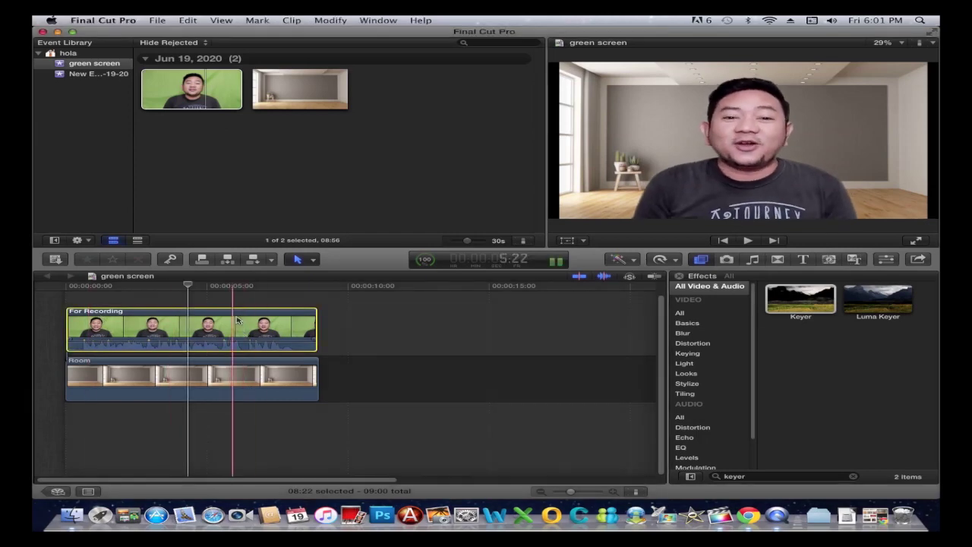
pyautogui.click(180, 286)
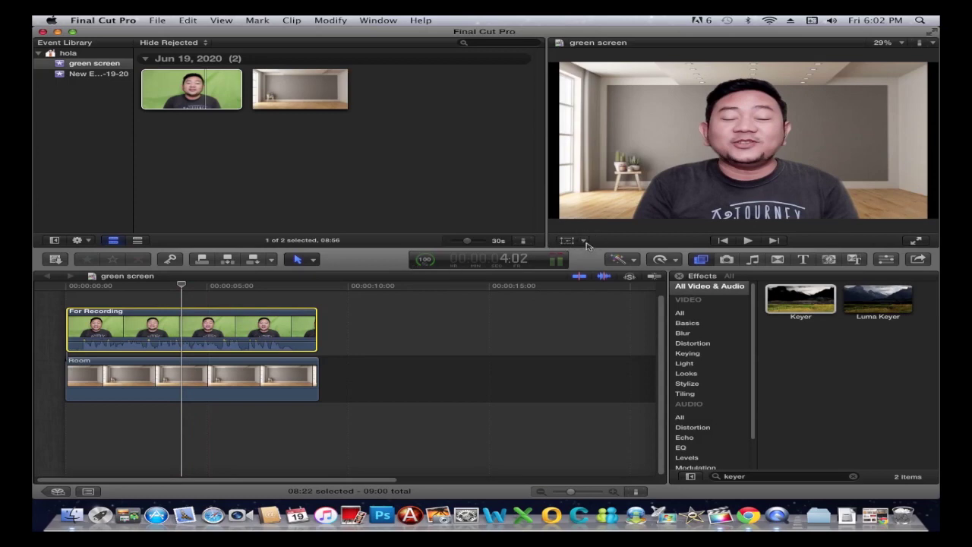
pyautogui.click(584, 241)
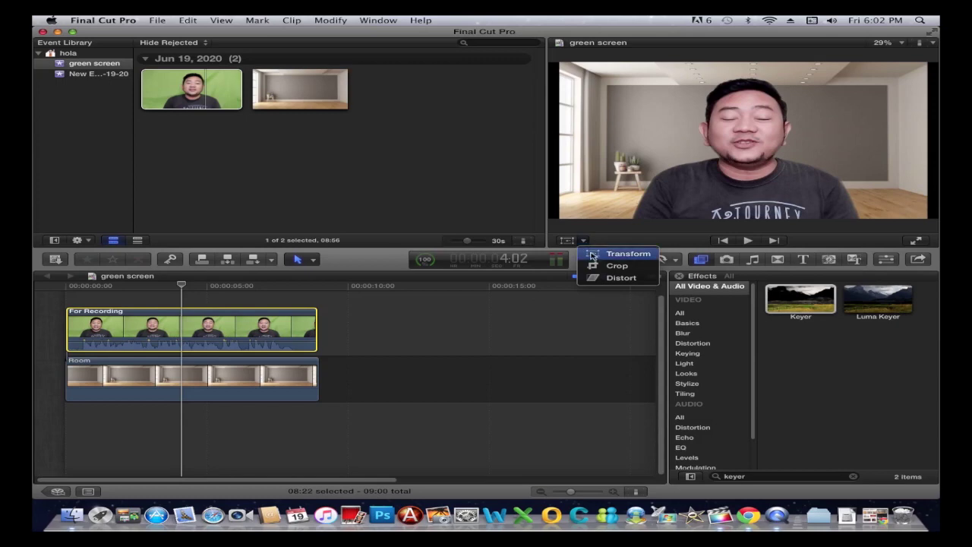
pyautogui.click(594, 257)
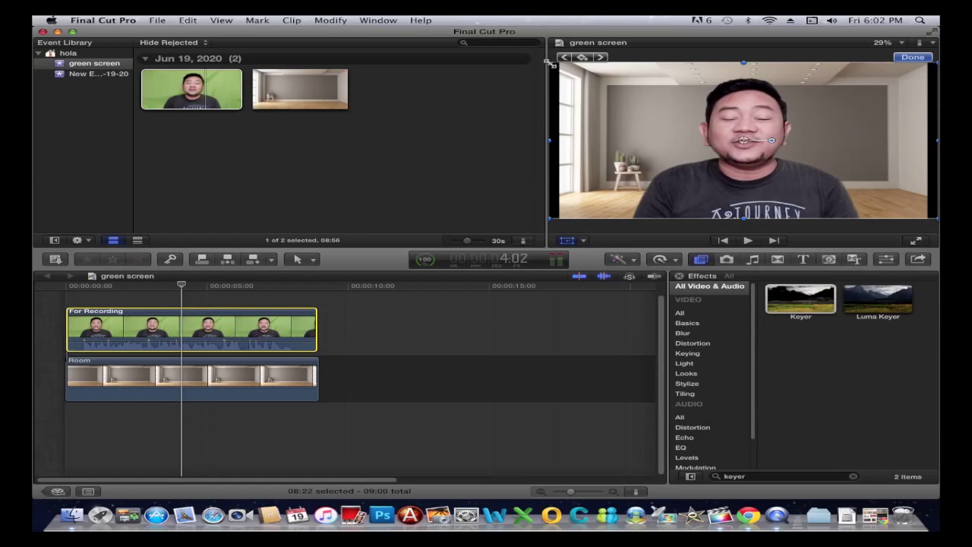
# - Shrink the presenter slightly and move him toward the lower right of the room
pyautogui.moveTo(550, 64); pyautogui.dragTo(566, 71)
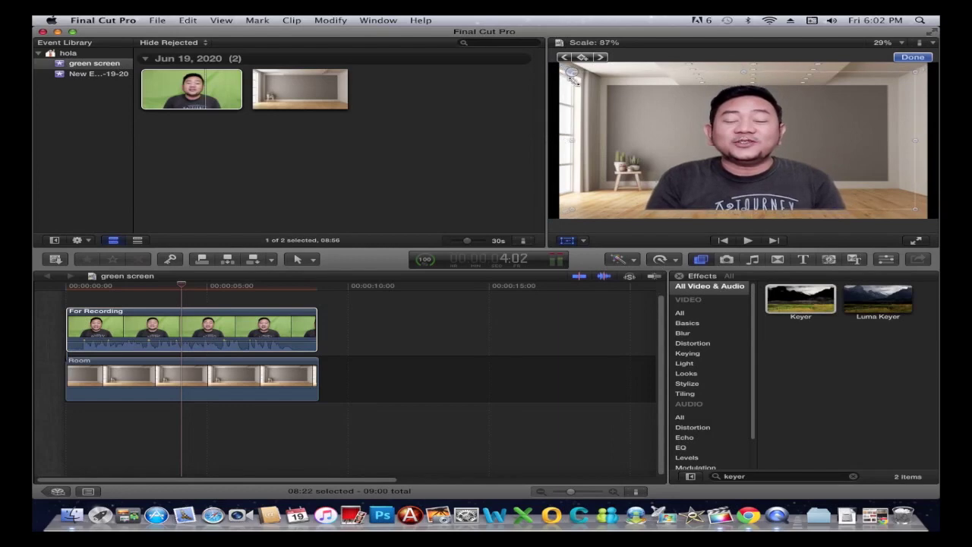
pyautogui.moveTo(566, 72); pyautogui.dragTo(610, 101)
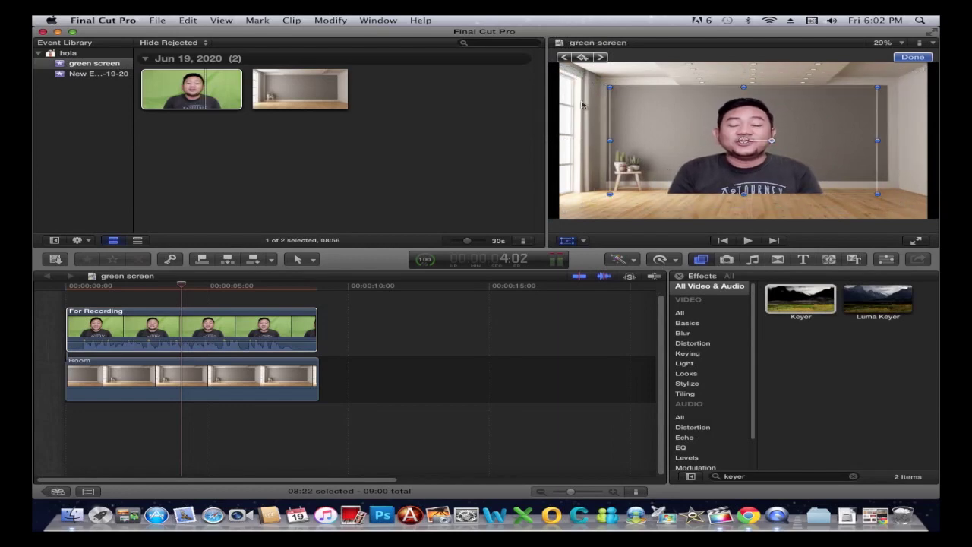
pyautogui.moveTo(732, 163); pyautogui.dragTo(780, 186)
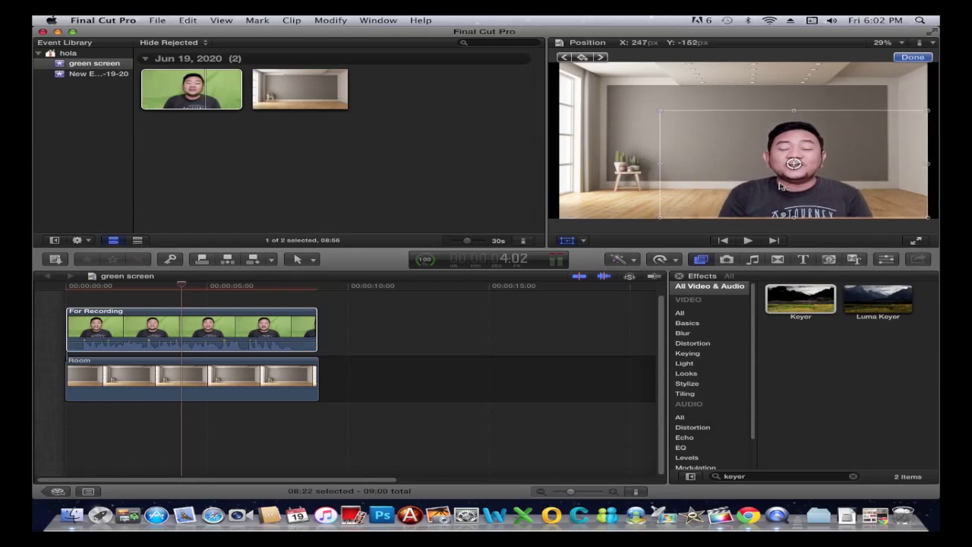
pyautogui.moveTo(780, 186); pyautogui.dragTo(780, 187)
# - Play back the keyed composite of the presenter over the Room background
pyautogui.click(601, 167)
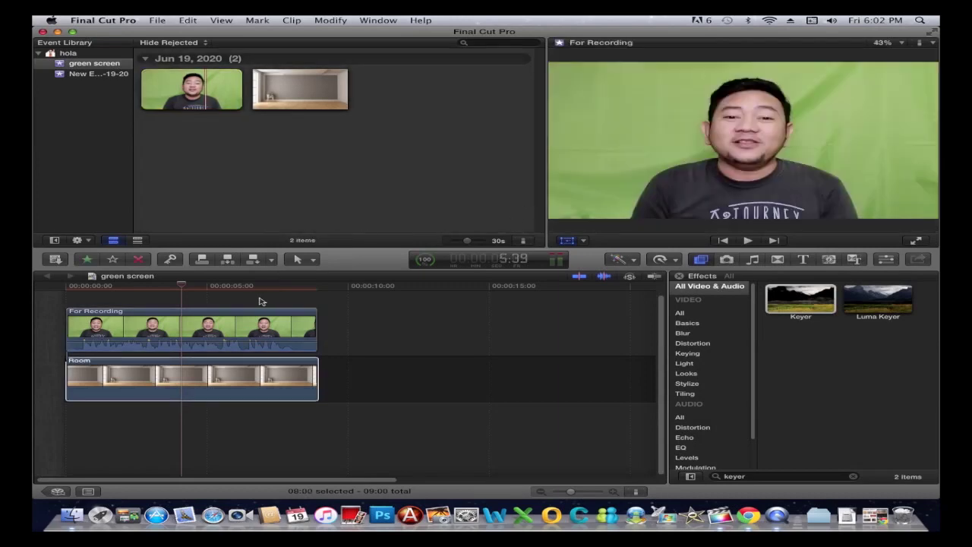
pyautogui.click(249, 335)
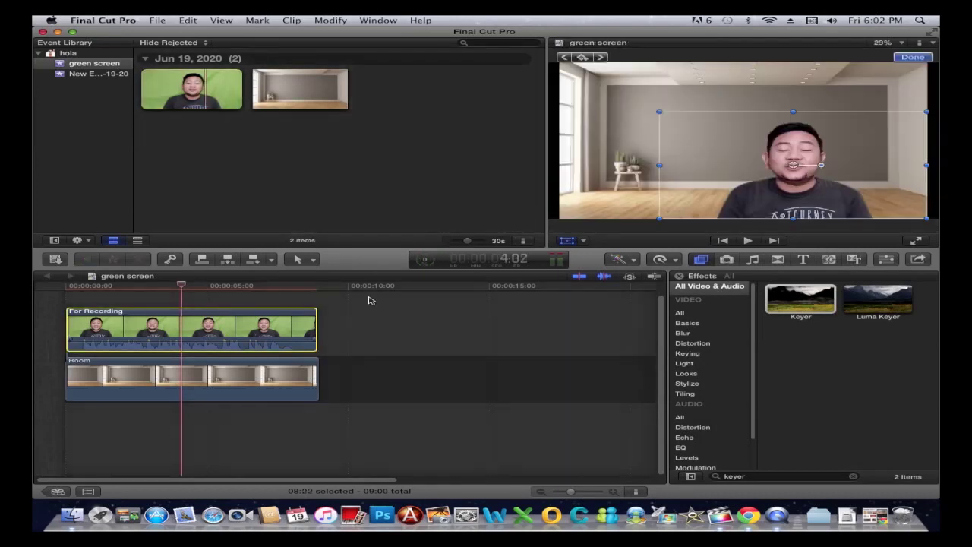
pyautogui.click(748, 241)
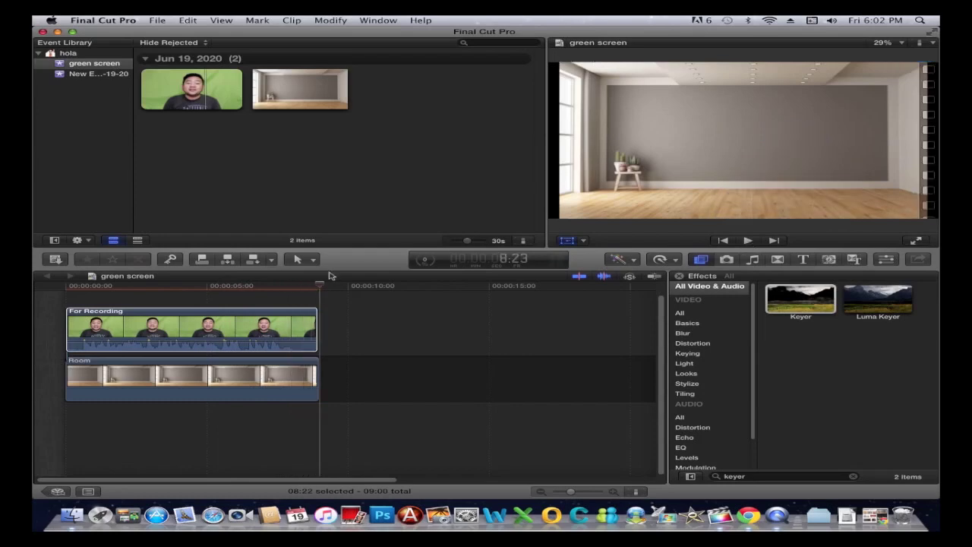
pyautogui.click(219, 285)
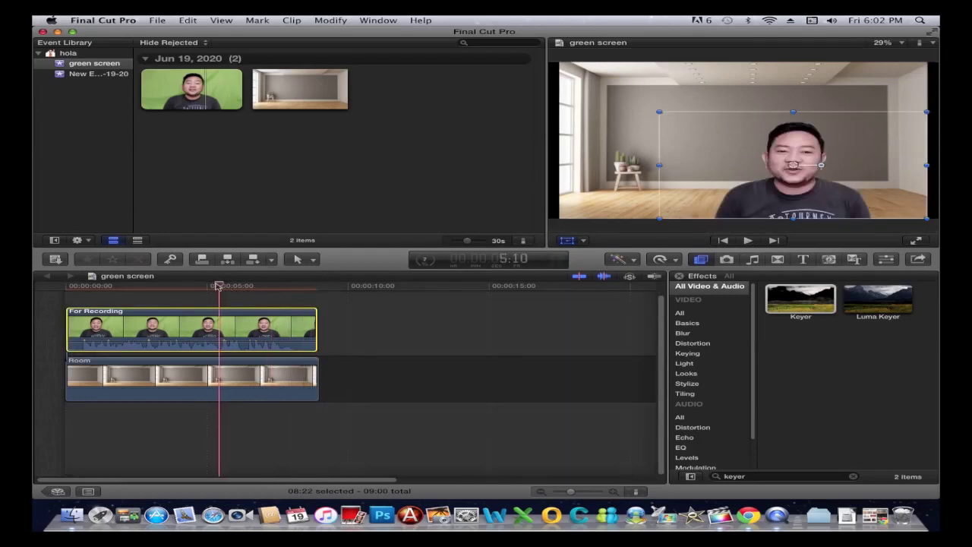
# - Undo the presenter's position change and size change from the Edit menu
pyautogui.hotkey('shift', 't')
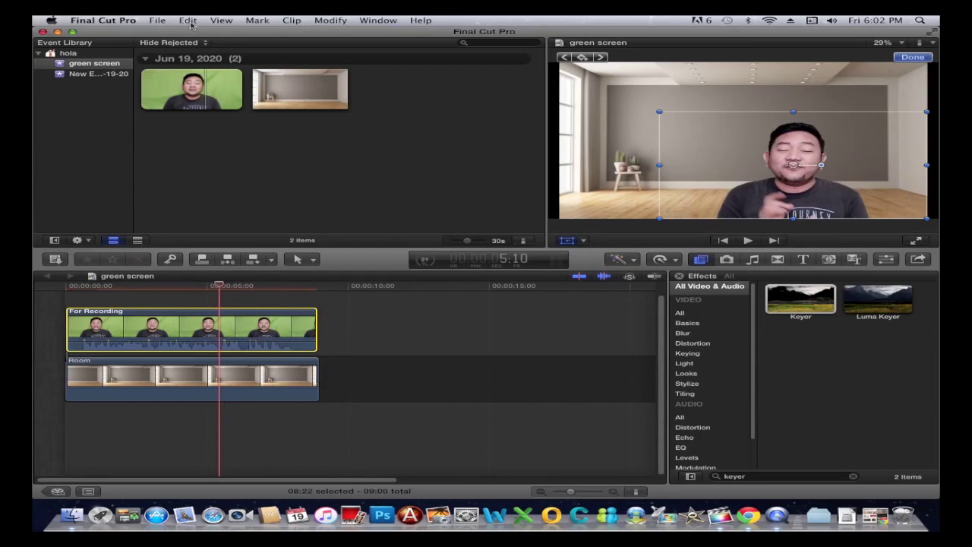
pyautogui.click(187, 20)
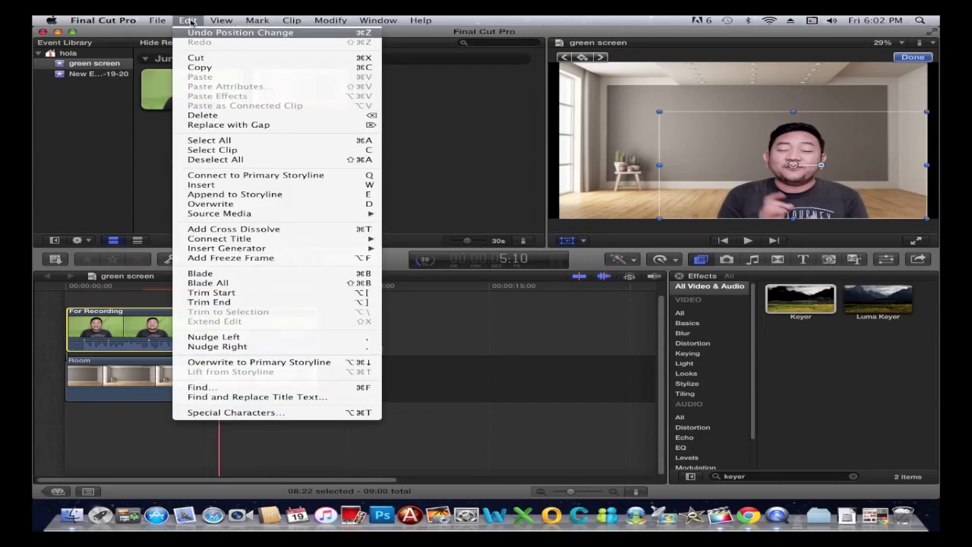
pyautogui.click(196, 31)
pyautogui.click(205, 32)
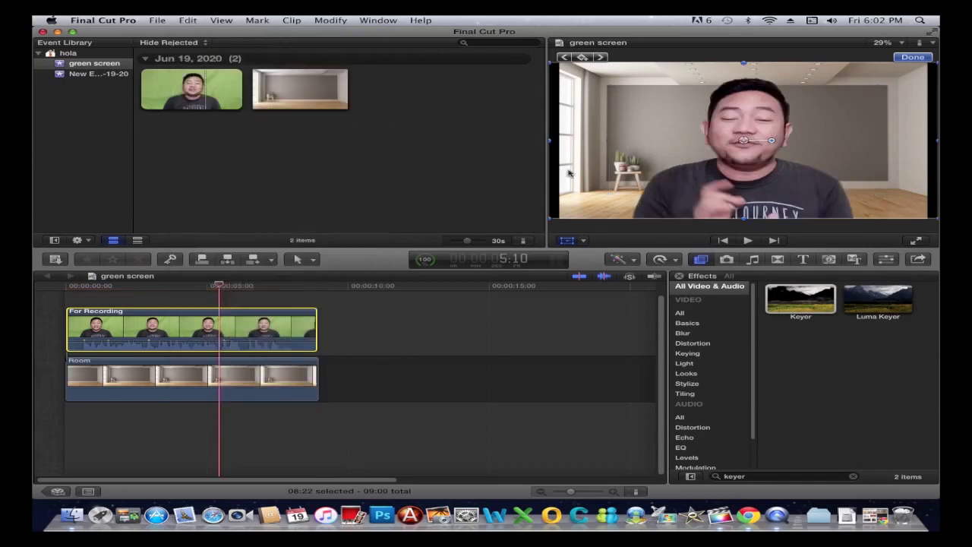
# - Move the playhead to about four seconds, then to the end of the clips
pyautogui.click(608, 232)
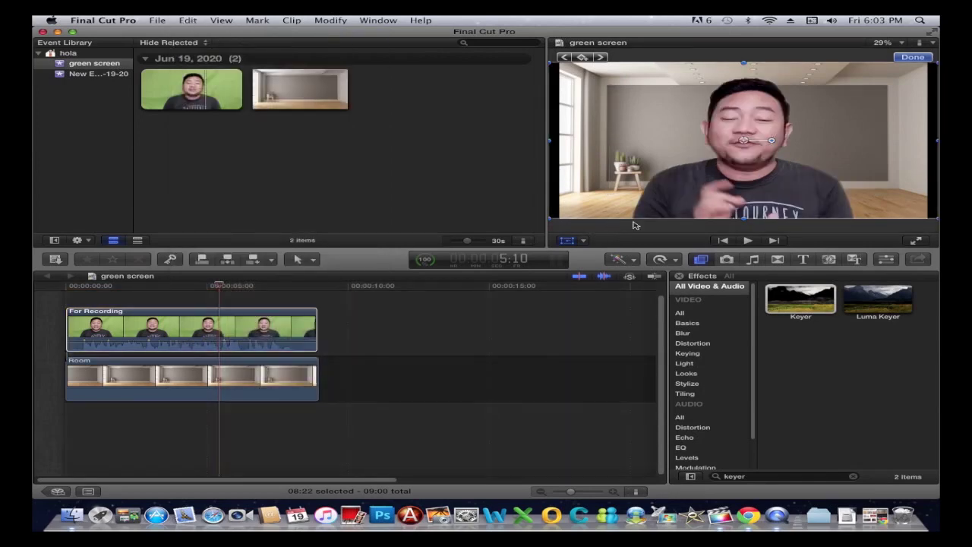
pyautogui.click(184, 287)
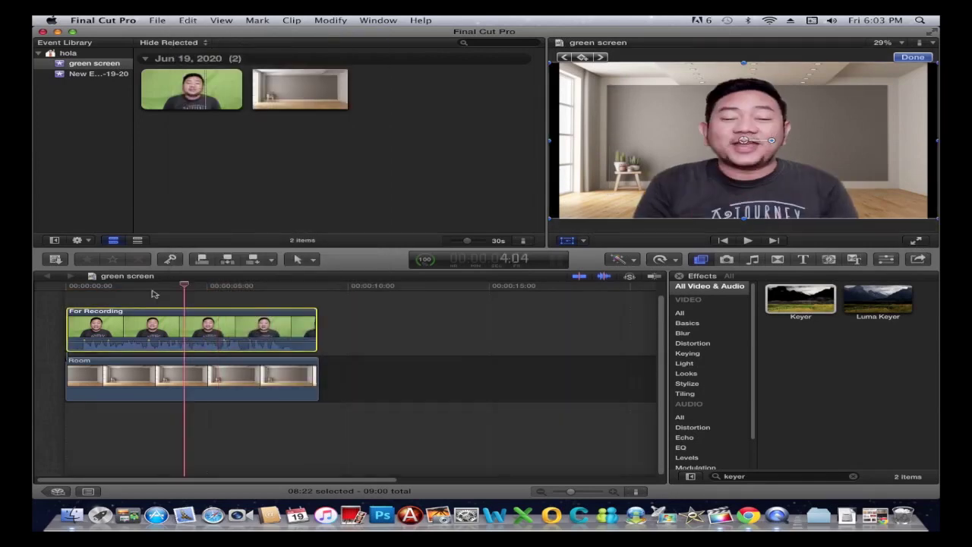
pyautogui.click(66, 287)
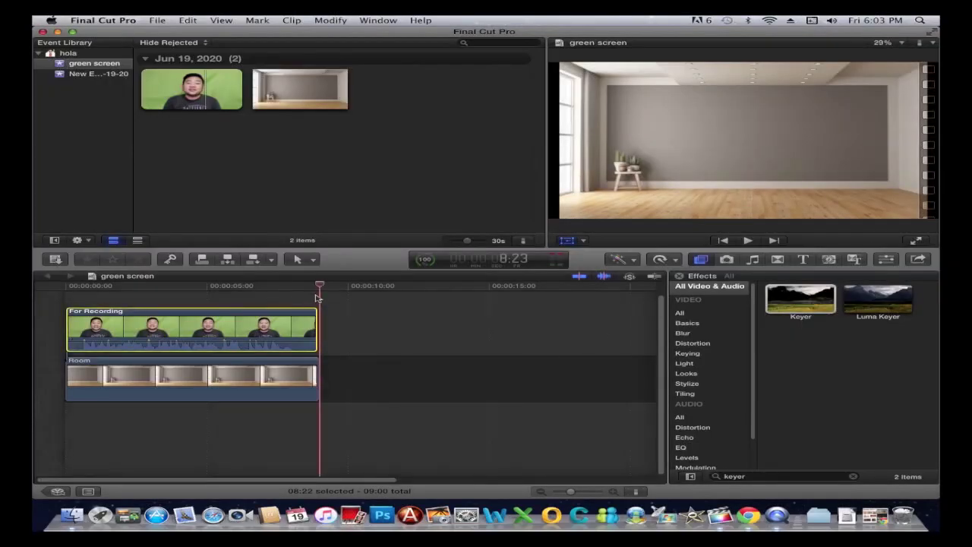
# - Scrub the playhead back from the clips' end to about 8:20 to view the keyed presenter
pyautogui.moveTo(321, 287); pyautogui.dragTo(316, 287)
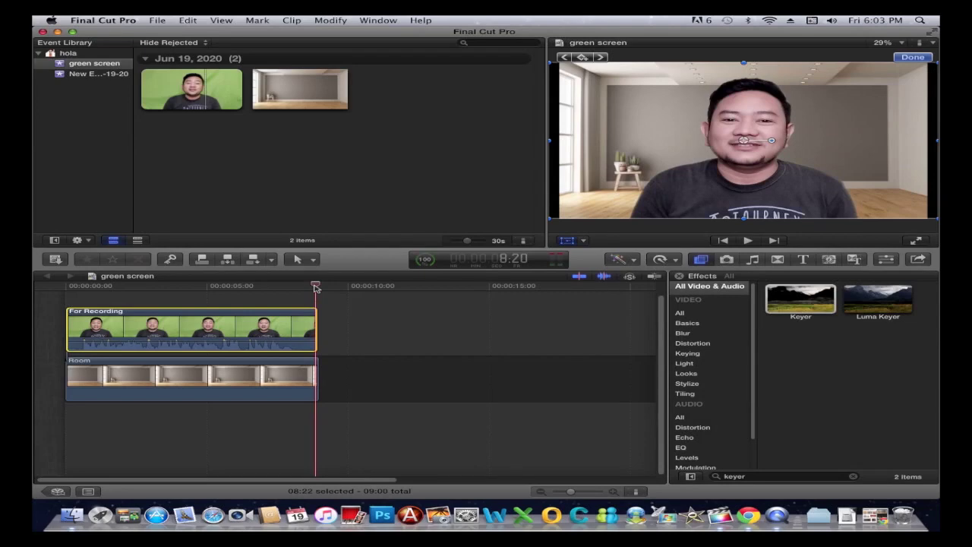
pyautogui.moveTo(316, 287); pyautogui.dragTo(317, 288)
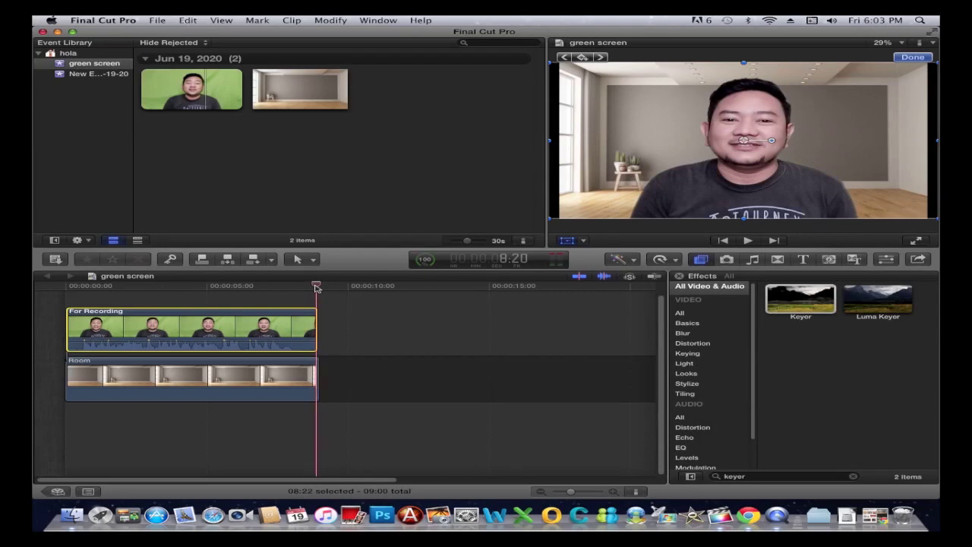